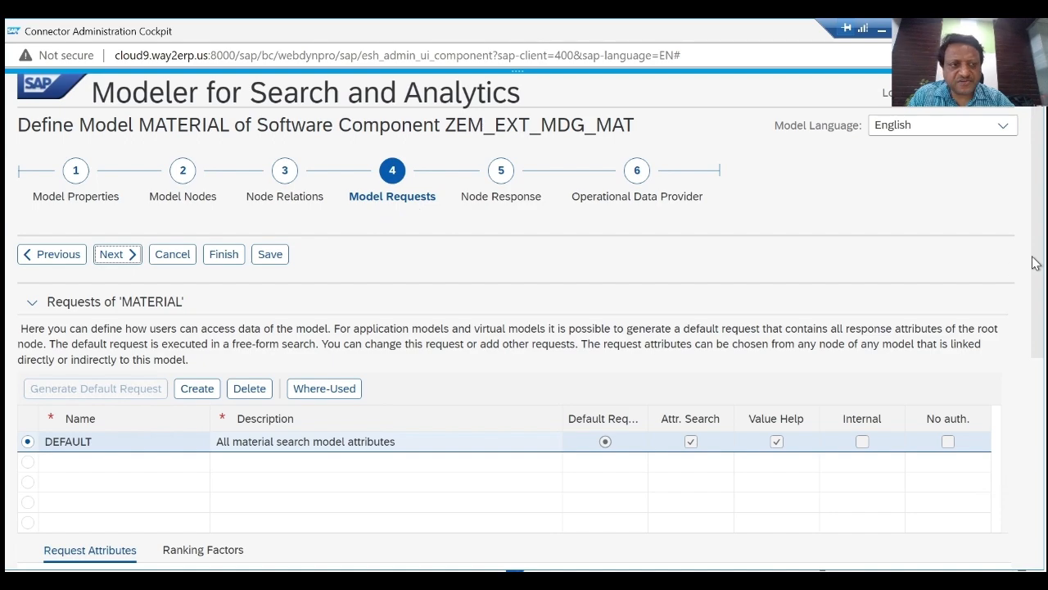
# Step: Examine the request attributes of the DEFAULT request and the options for adding attributes
pyautogui.moveTo(1036, 204); pyautogui.dragTo(1040, 408)
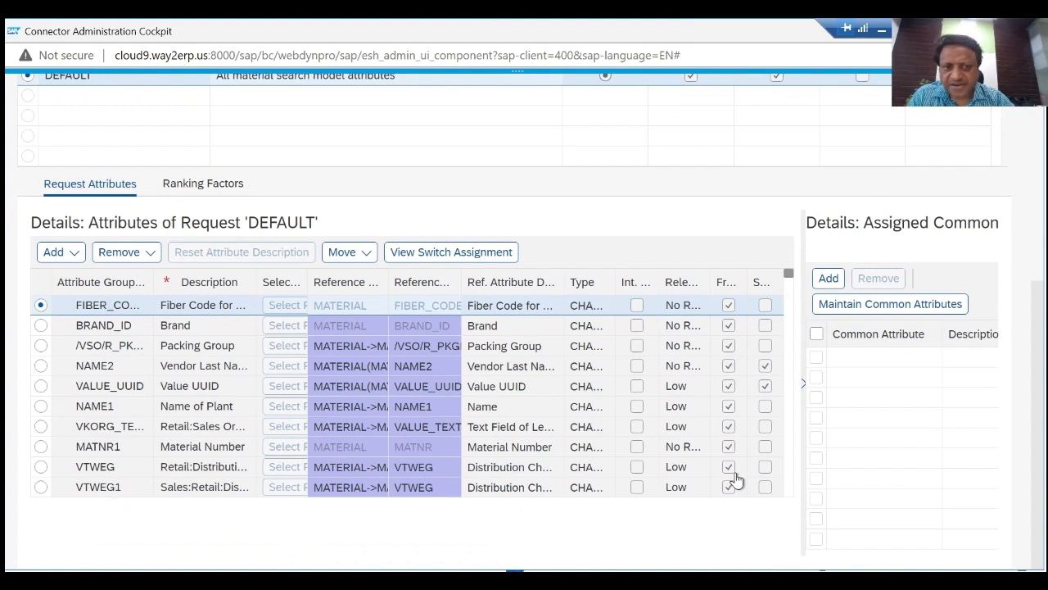
pyautogui.moveTo(794, 273); pyautogui.dragTo(790, 496)
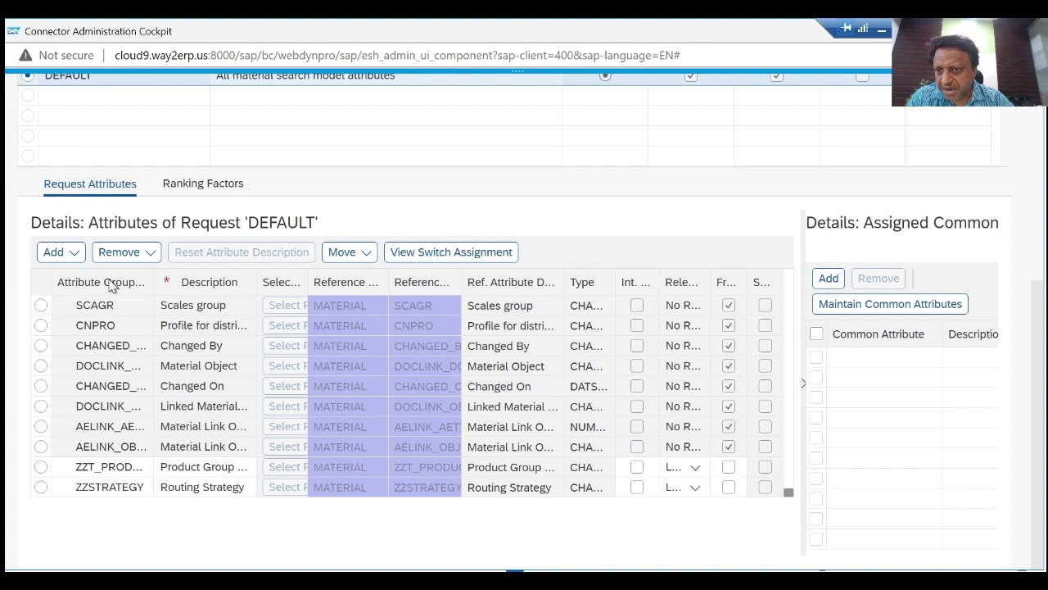
pyautogui.click(73, 256)
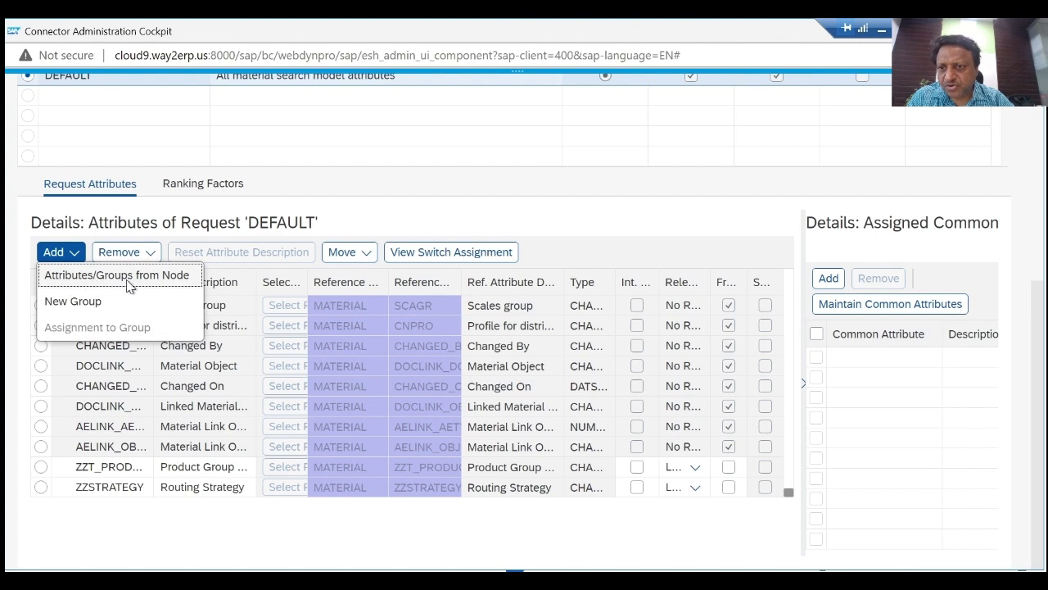
pyautogui.click(377, 180)
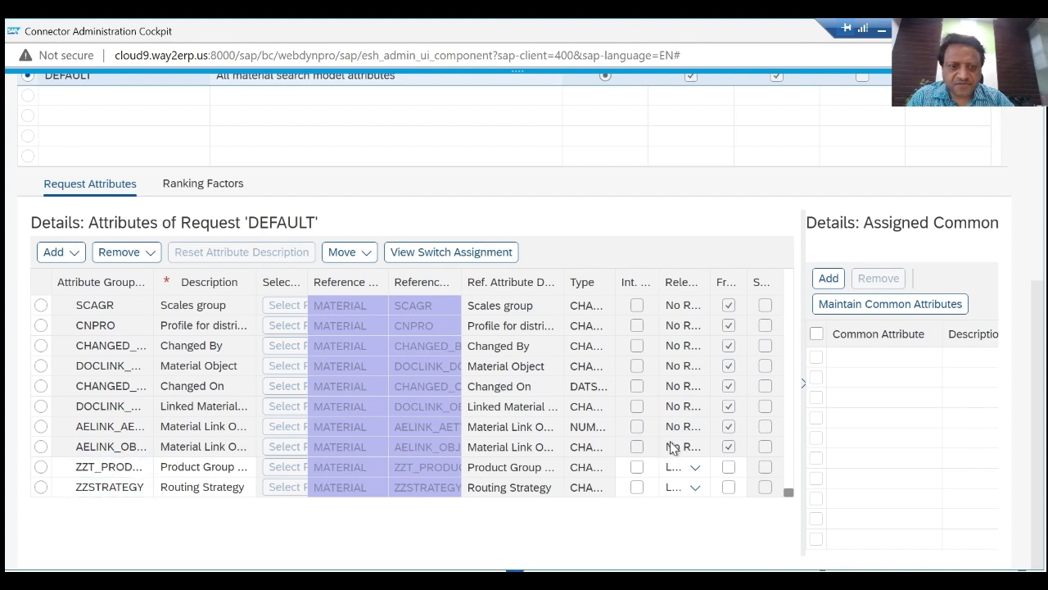
pyautogui.moveTo(789, 493); pyautogui.dragTo(787, 229)
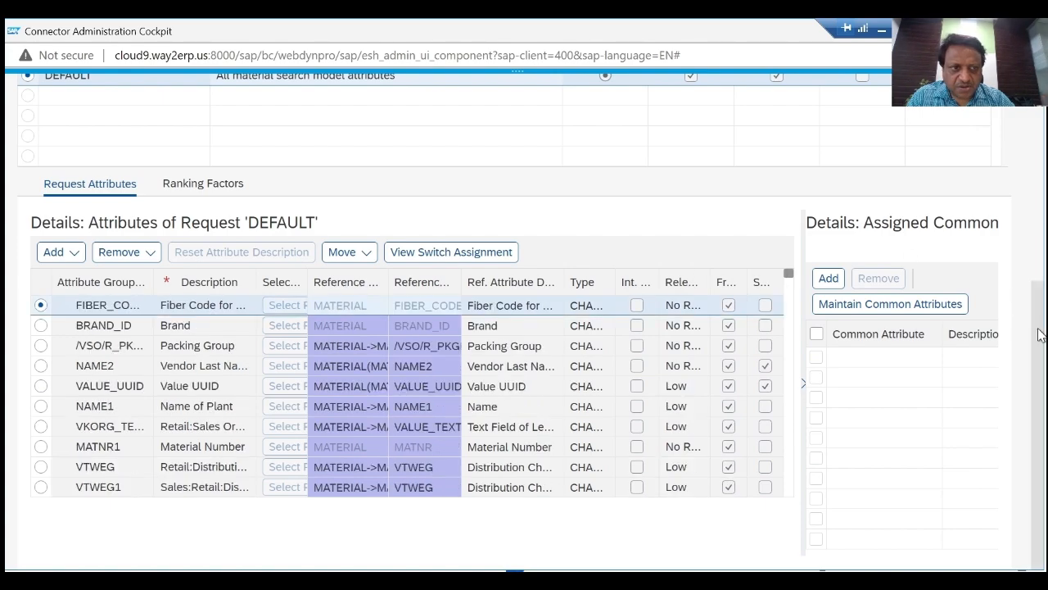
pyautogui.scroll(5, 366, 325)
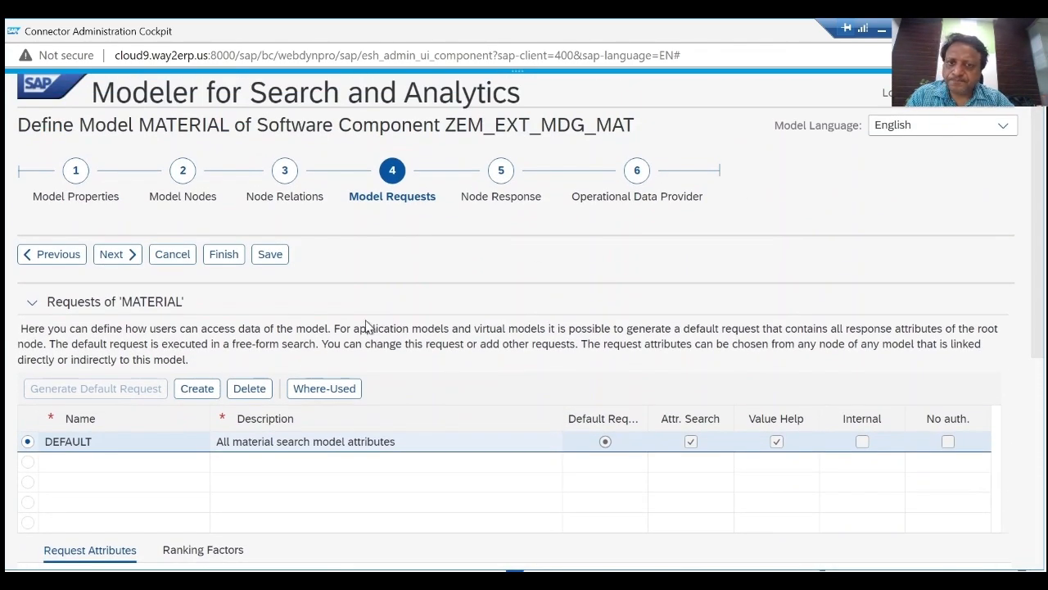
# Step: Advance to the Node Response stage and examine the authorization objects and logical conjunction of the MATERIAL node
pyautogui.click(115, 254)
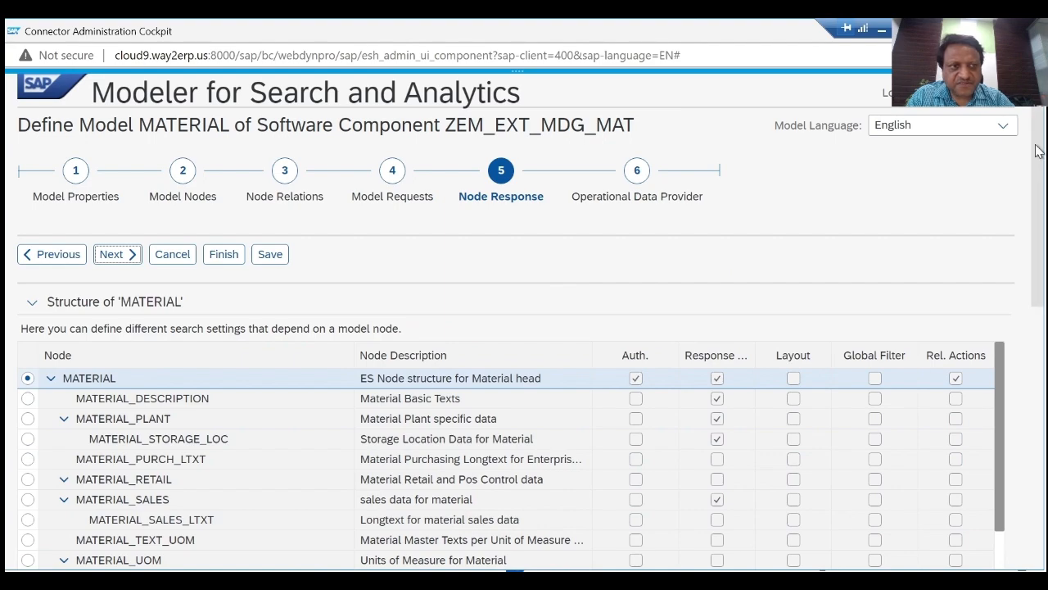
pyautogui.scroll(-1, 1038, 164)
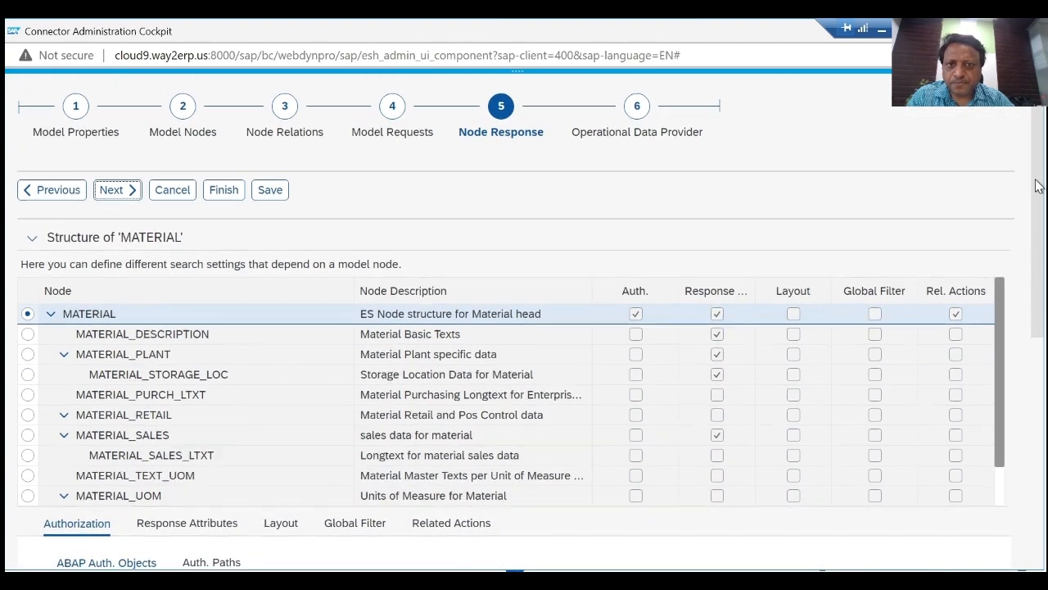
pyautogui.scroll(-2, 1037, 180)
pyautogui.moveTo(1038, 252); pyautogui.dragTo(1042, 427)
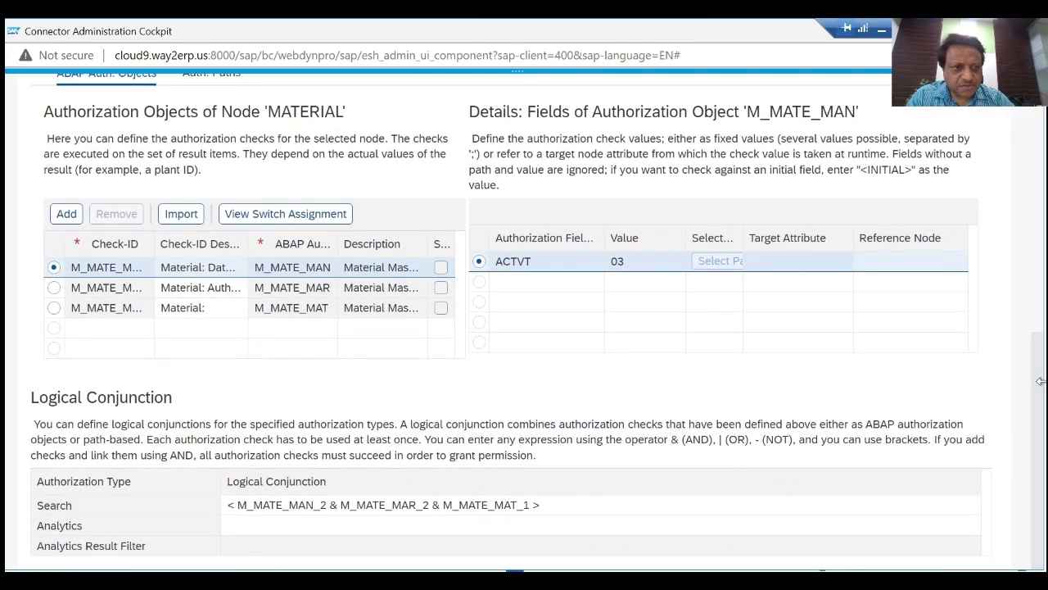
pyautogui.scroll(2, 1042, 385)
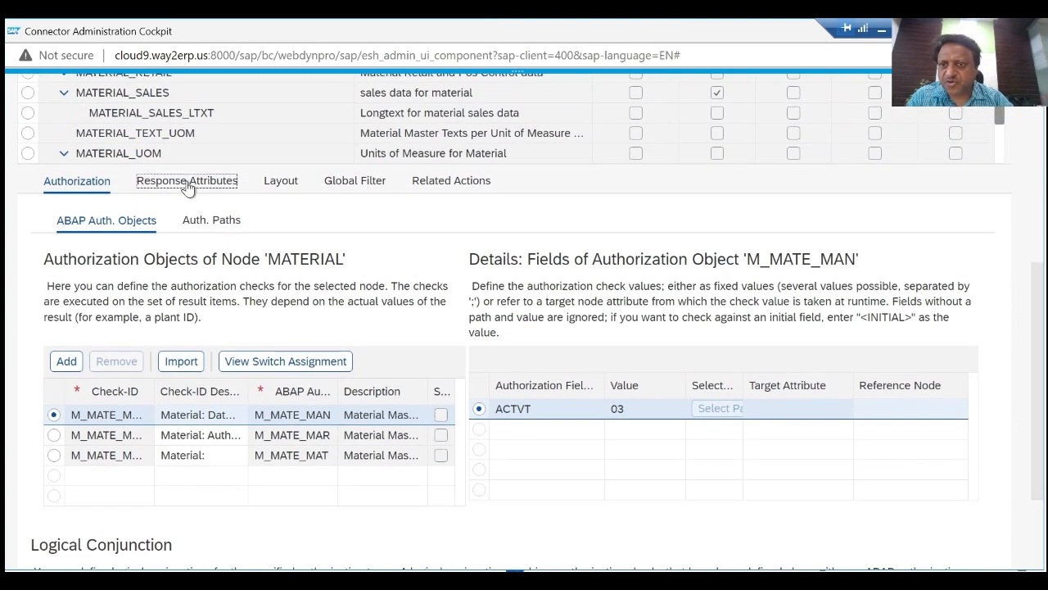
# Step: Examine the full list of response attributes of the MATERIAL node, including the custom ZZ fields
pyautogui.click(188, 183)
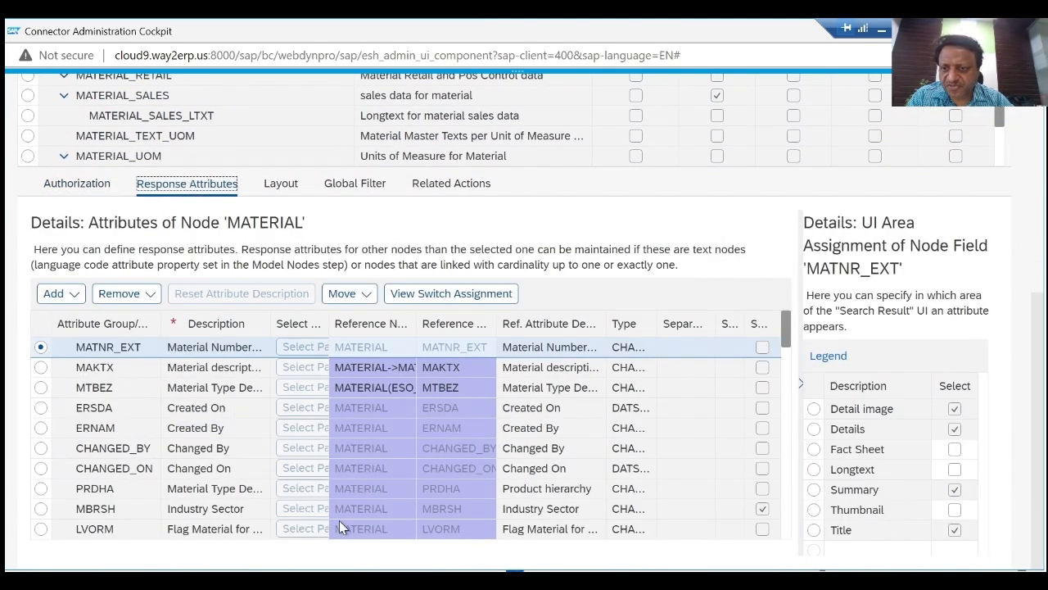
pyautogui.click(785, 532)
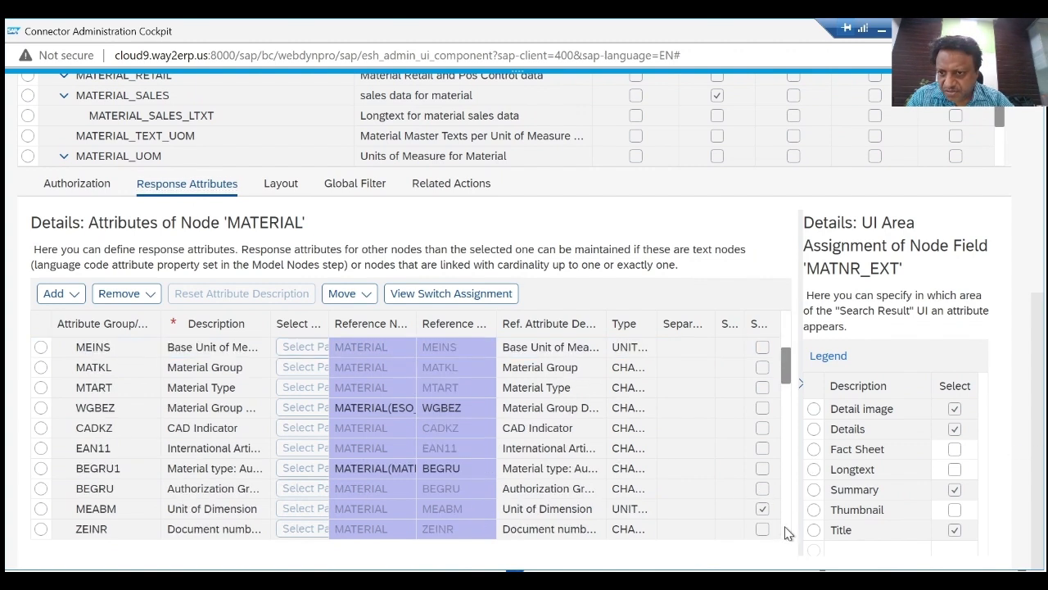
pyautogui.click(785, 532)
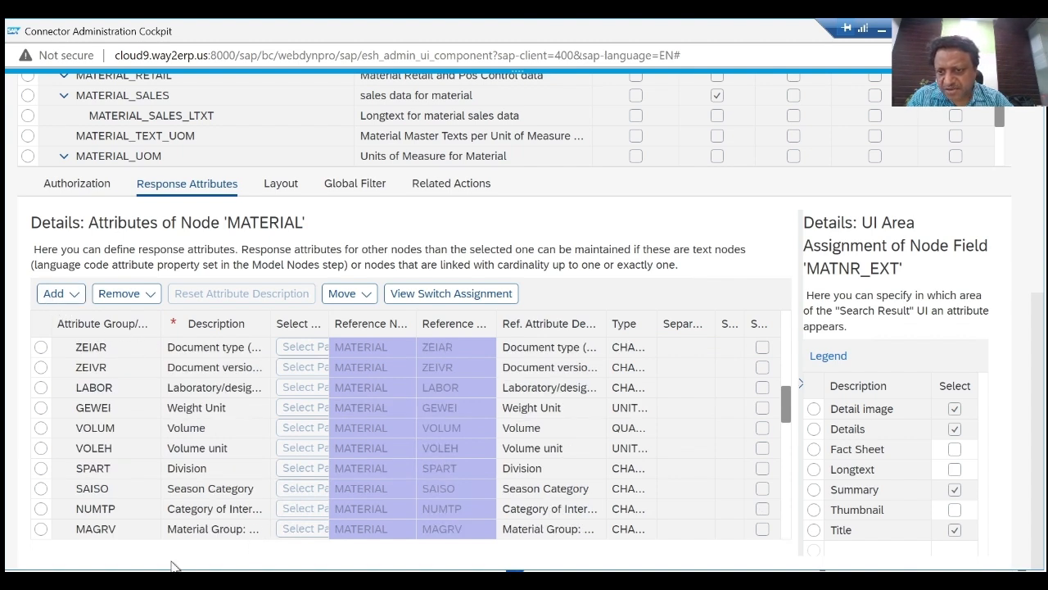
pyautogui.click(788, 532)
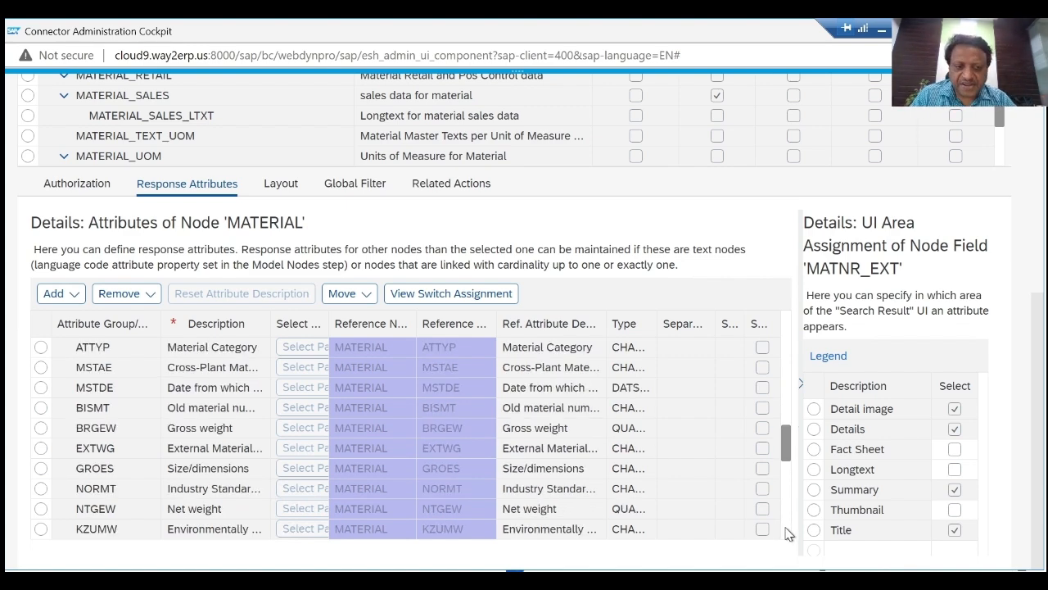
pyautogui.click(786, 532)
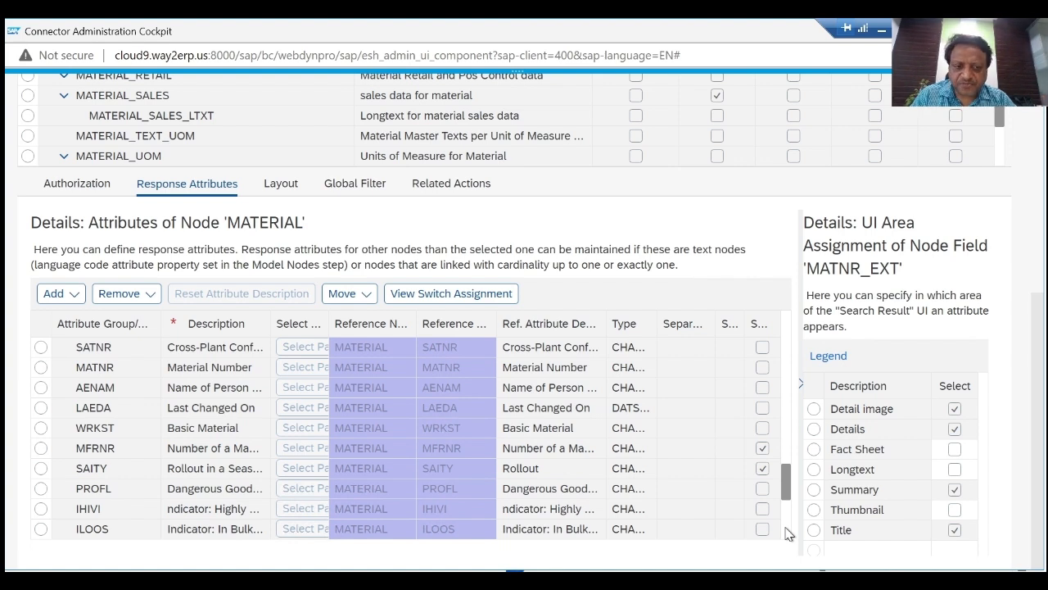
pyautogui.click(787, 532)
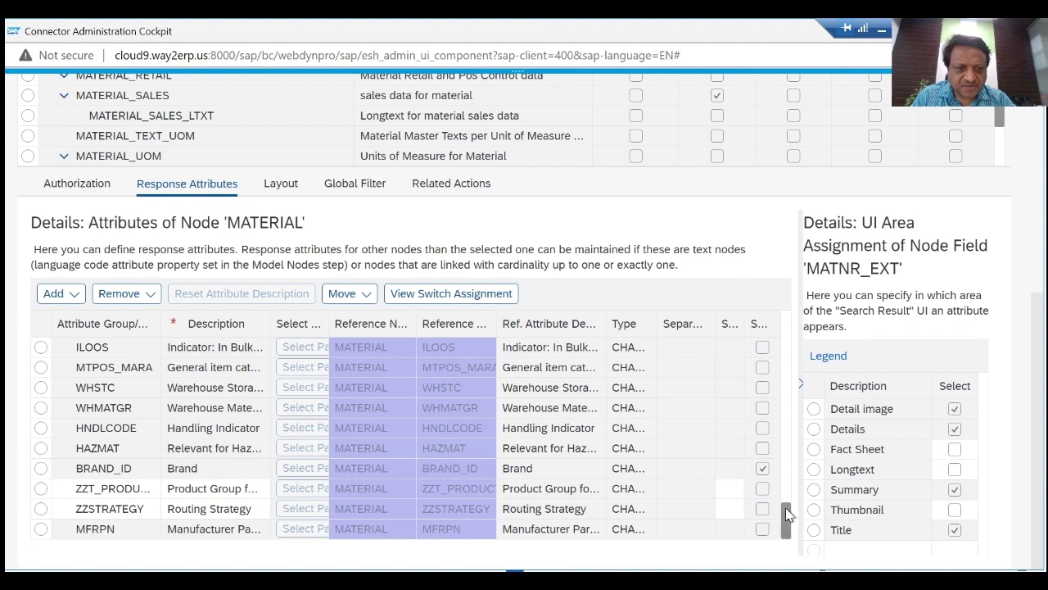
# Step: Finish the definition of the MATERIAL model in software component ZEM_EXT_MDG_MAT
pyautogui.moveTo(784, 514); pyautogui.dragTo(788, 270)
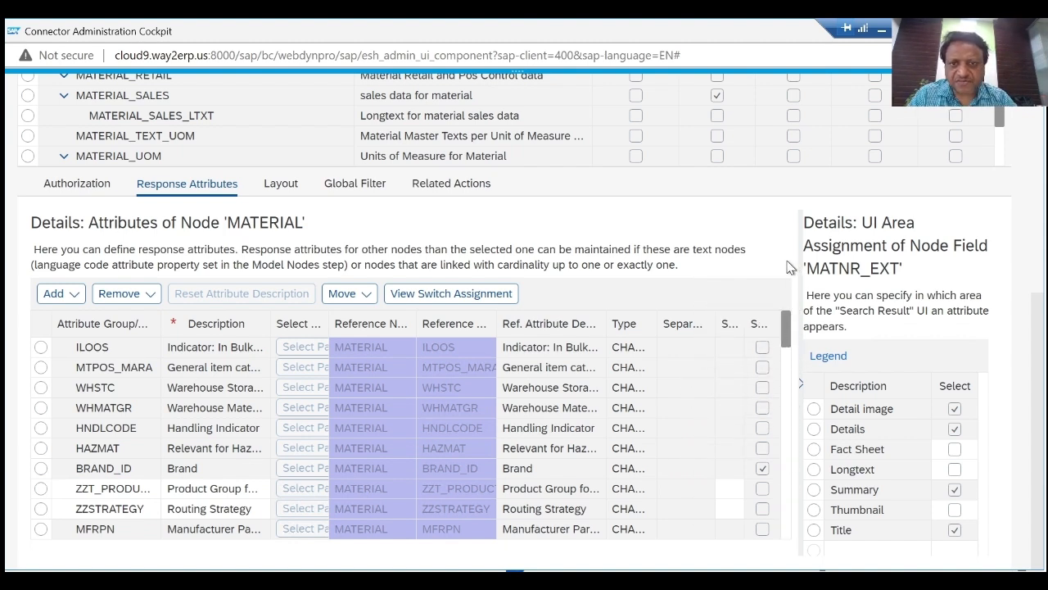
pyautogui.moveTo(1041, 338); pyautogui.dragTo(1035, 113)
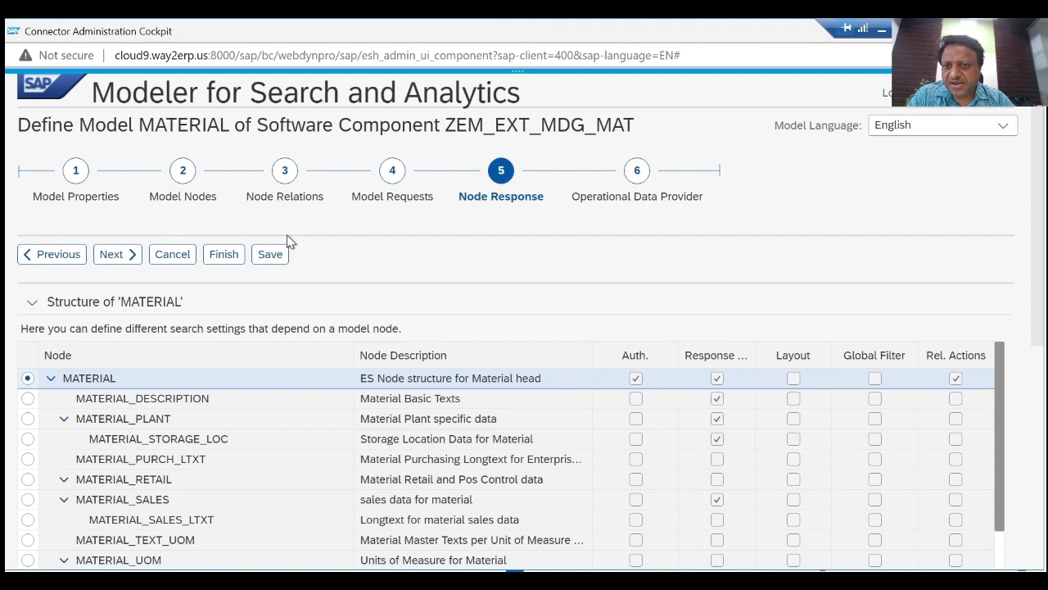
pyautogui.click(232, 256)
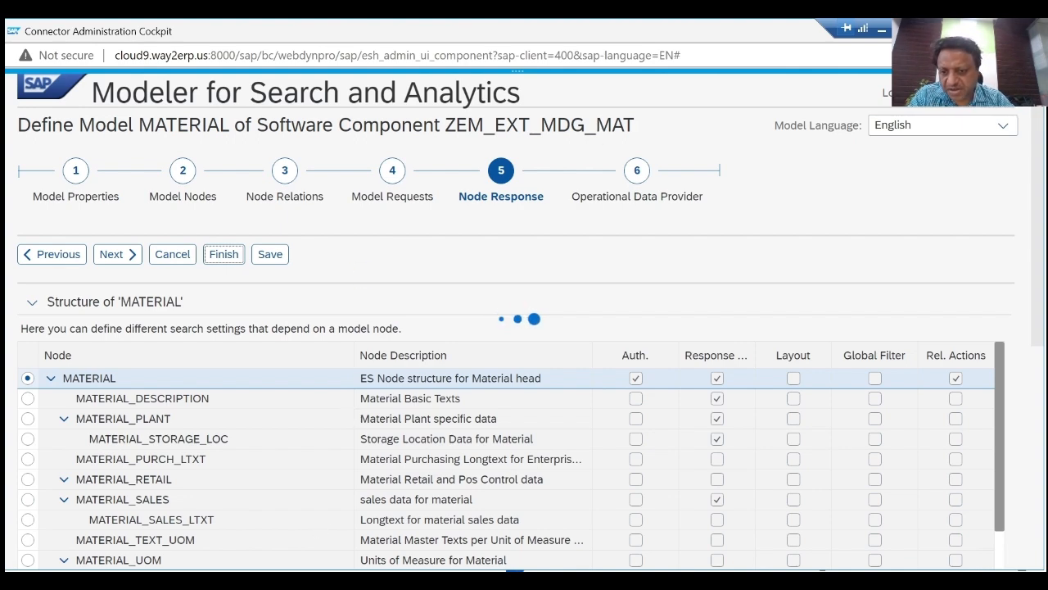
# Step: Switch to the SAP Display IMG window and run Create Search Object Connector Templates under Data Quality and Search, Search and Duplicate Check
pyautogui.click(311, 533)
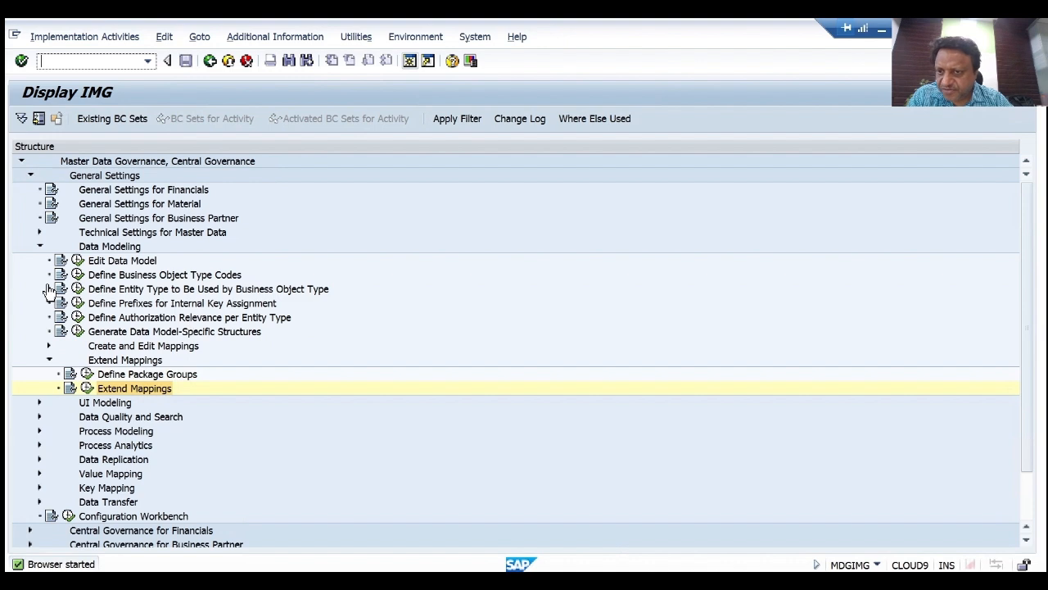
pyautogui.click(40, 245)
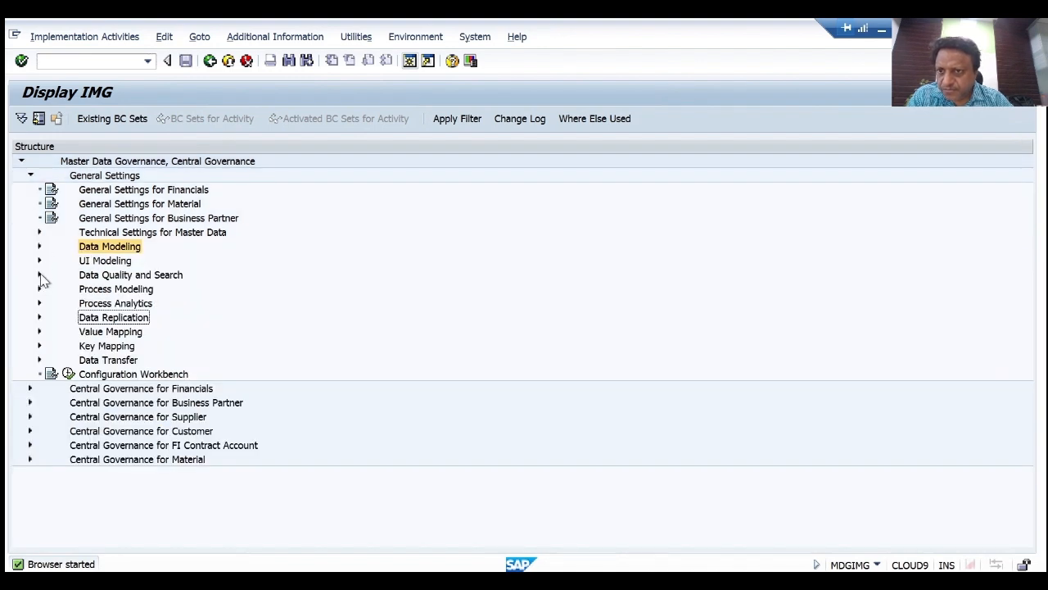
pyautogui.click(39, 275)
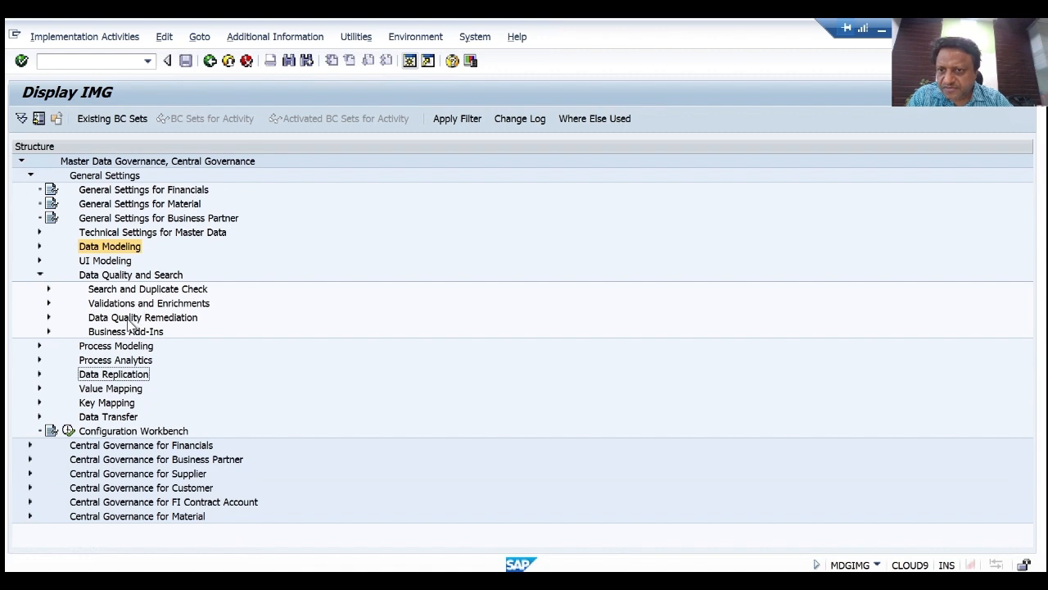
pyautogui.click(48, 289)
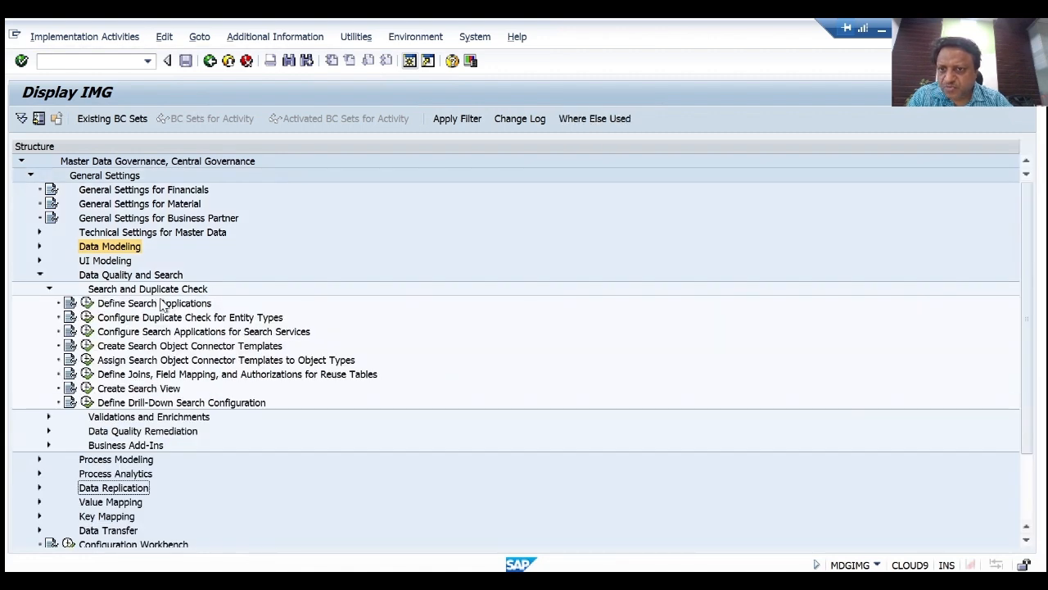
pyautogui.click(194, 347)
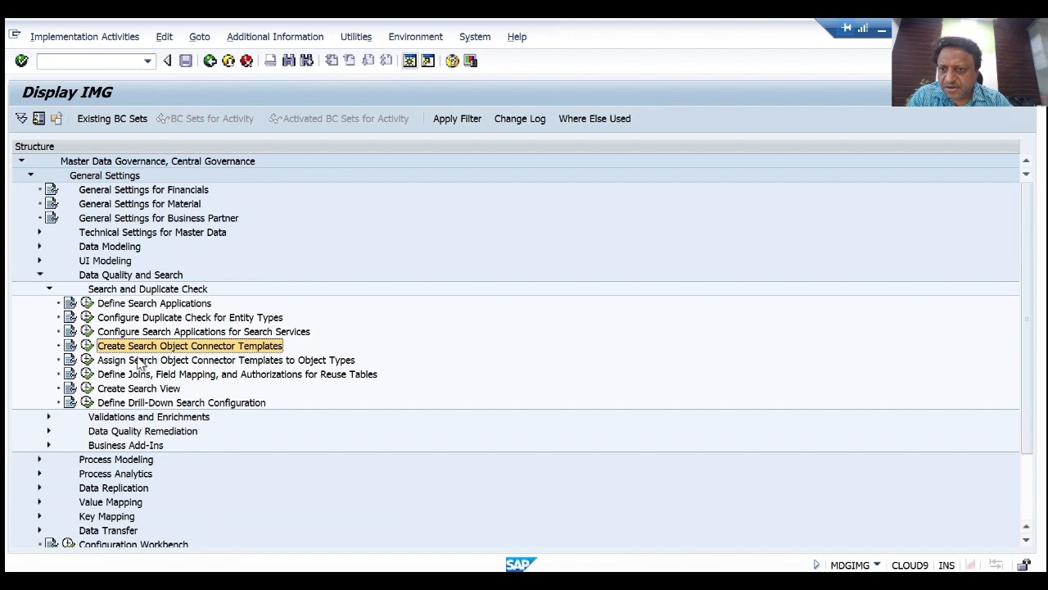
pyautogui.click(139, 361)
pyautogui.click(158, 350)
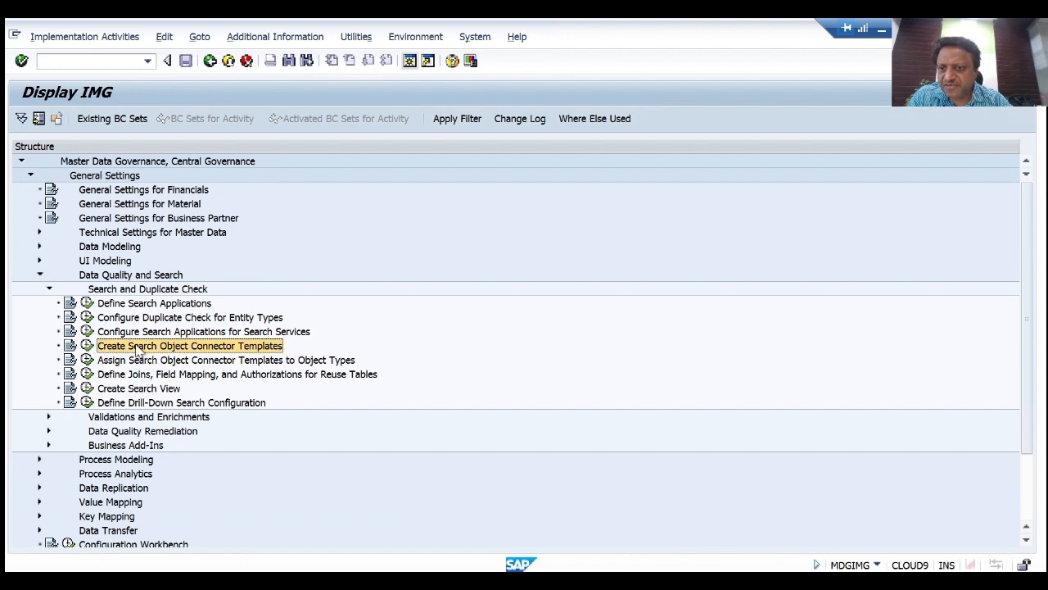
pyautogui.click(87, 347)
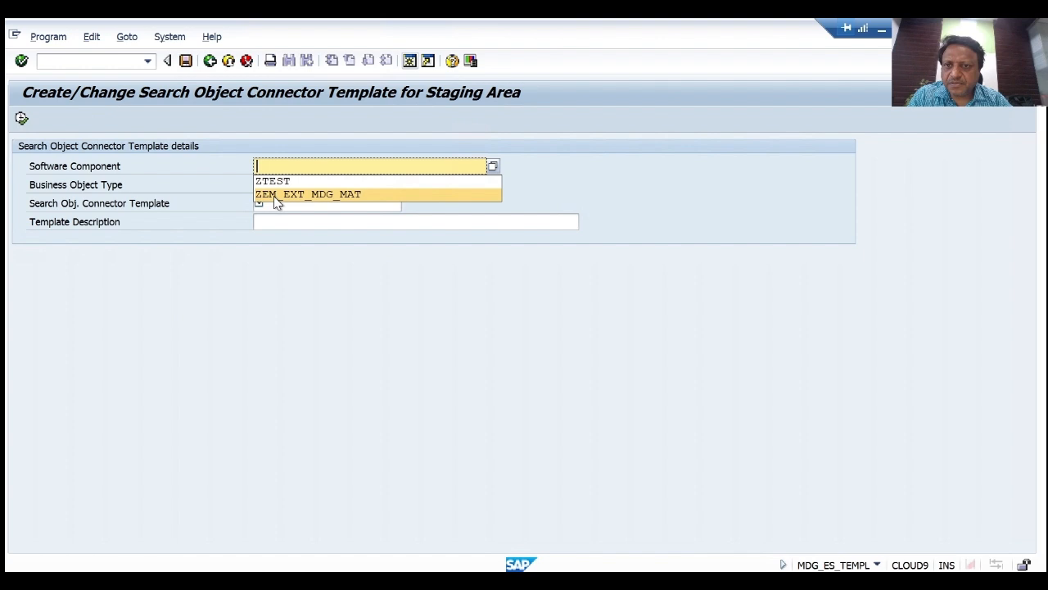
# Step: Set the software component to ZEM_EXT_MDG_MAT, the business object type to 194 and the search object connector template to ZMDG_MATERIAL
pyautogui.click(274, 196)
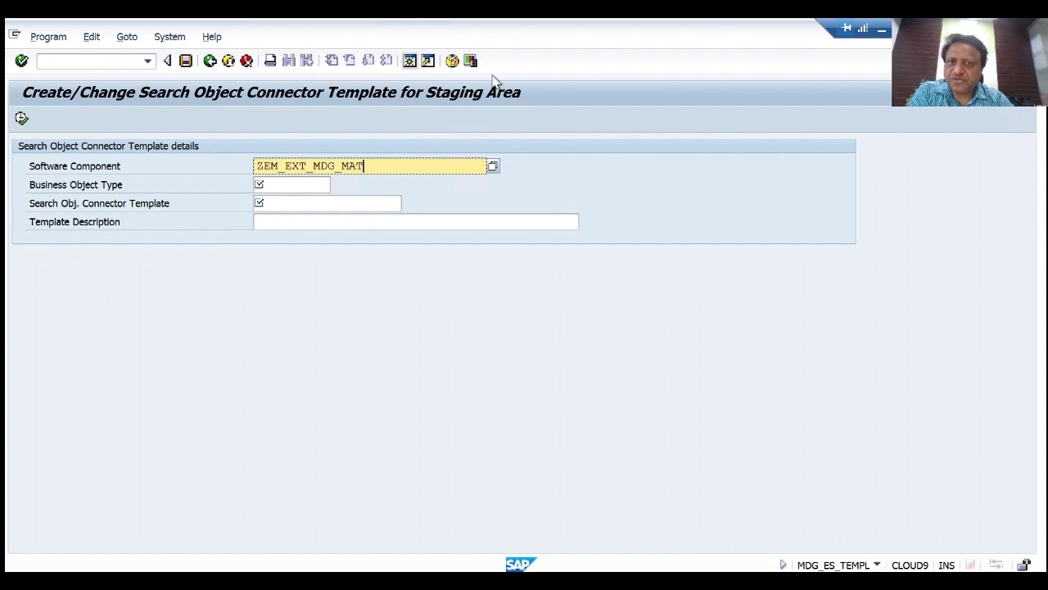
pyautogui.click(301, 187)
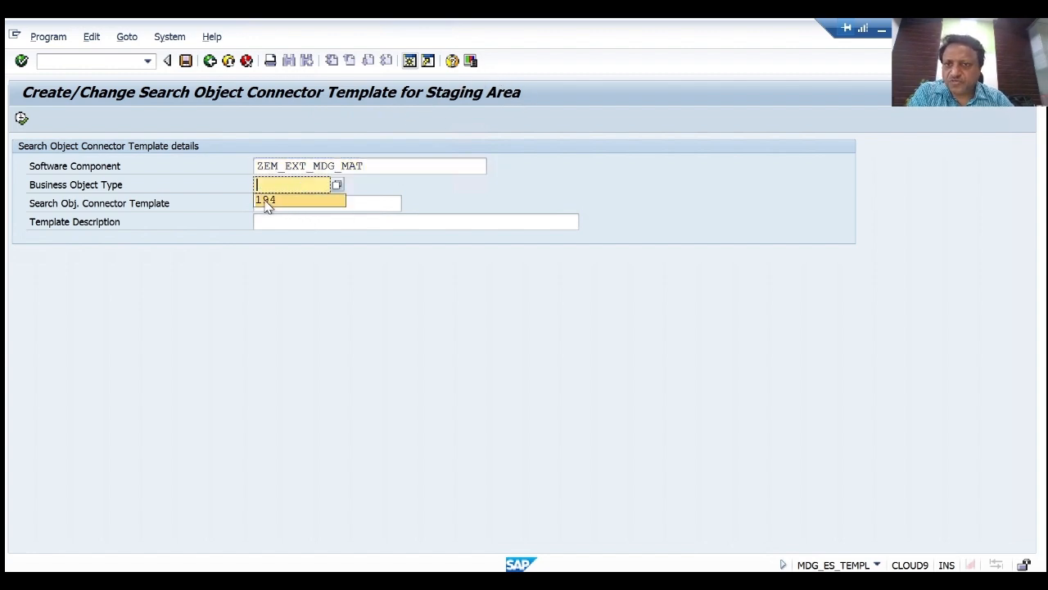
pyautogui.click(264, 201)
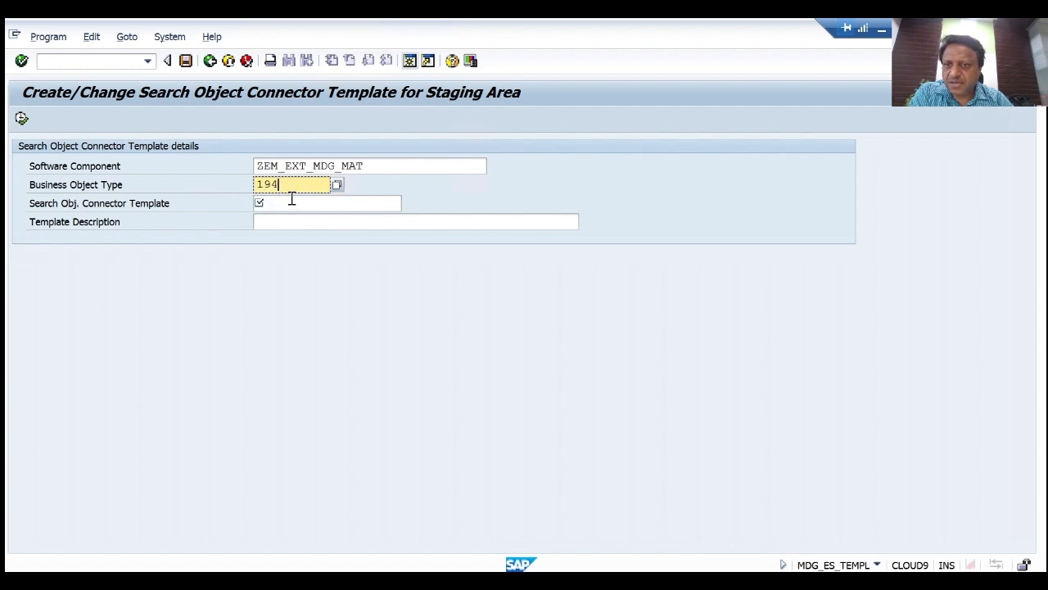
pyautogui.click(292, 202)
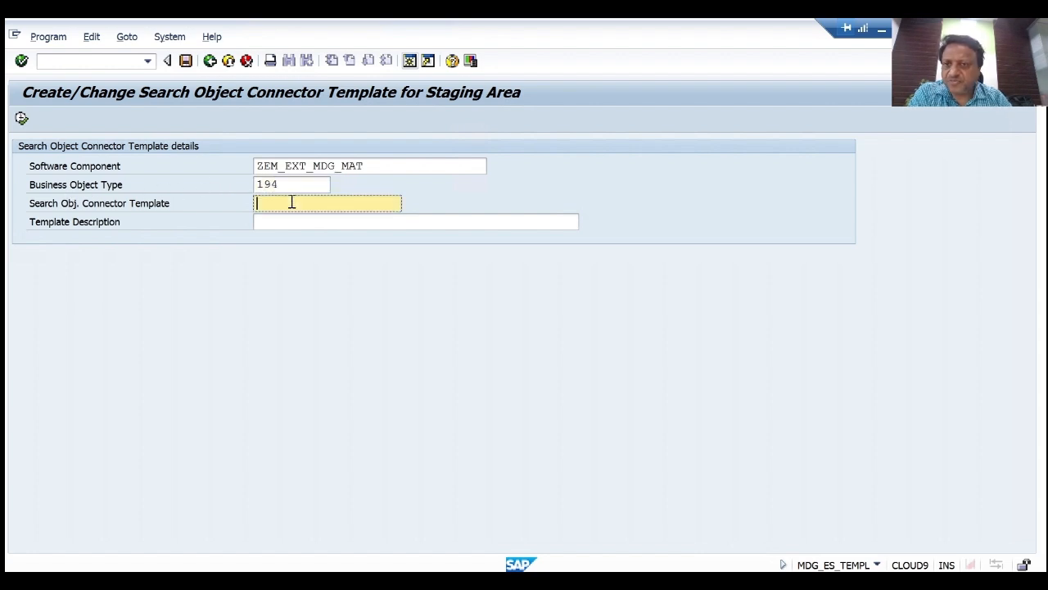
pyautogui.click(292, 202)
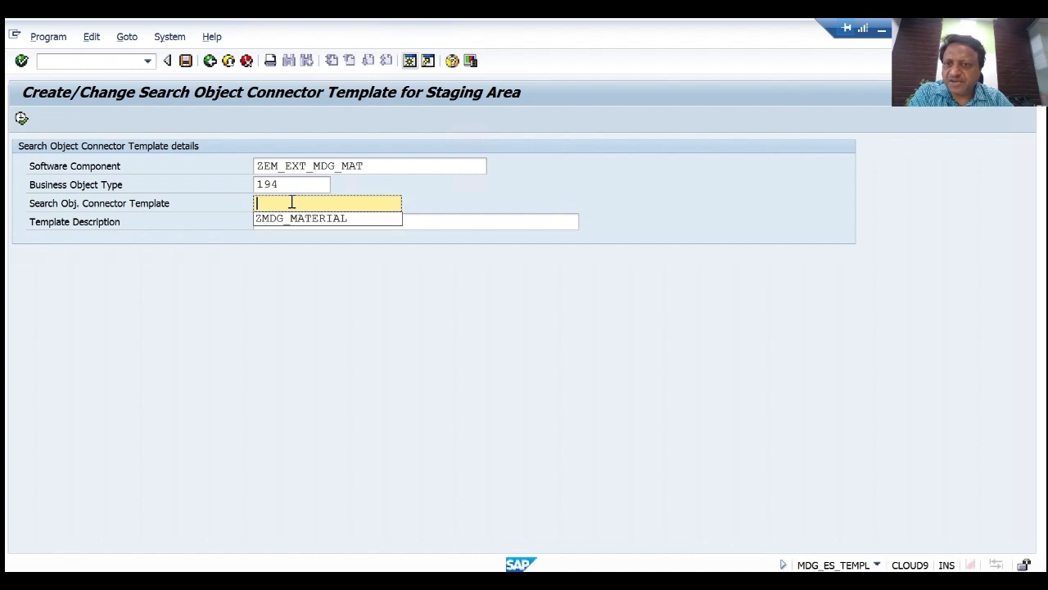
pyautogui.click(285, 221)
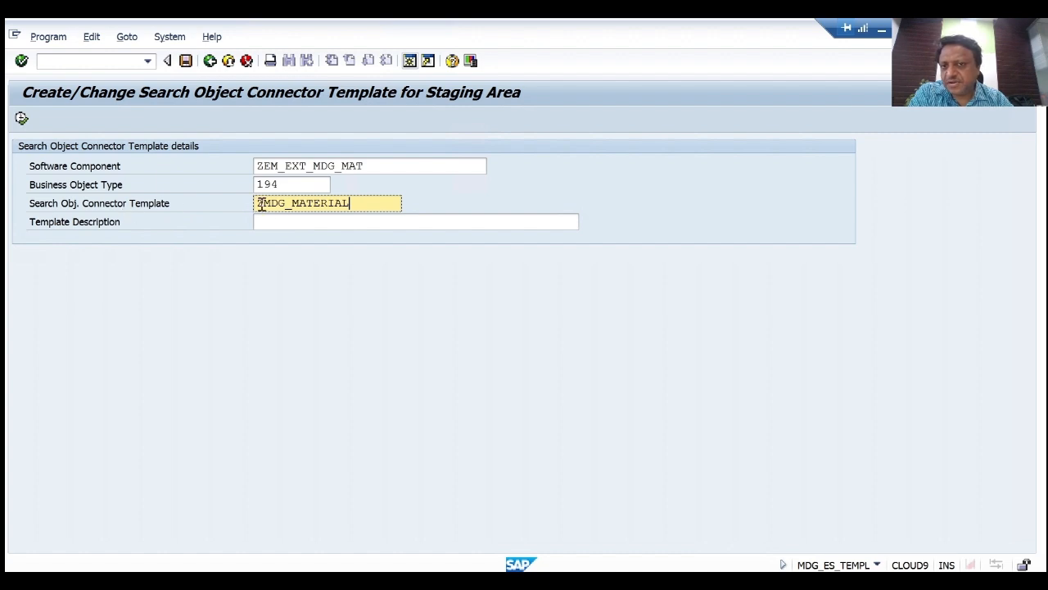
# Step: Set the template description to ZEXT_MATERIAL and execute the creation of the search object connector template
pyautogui.click(331, 219)
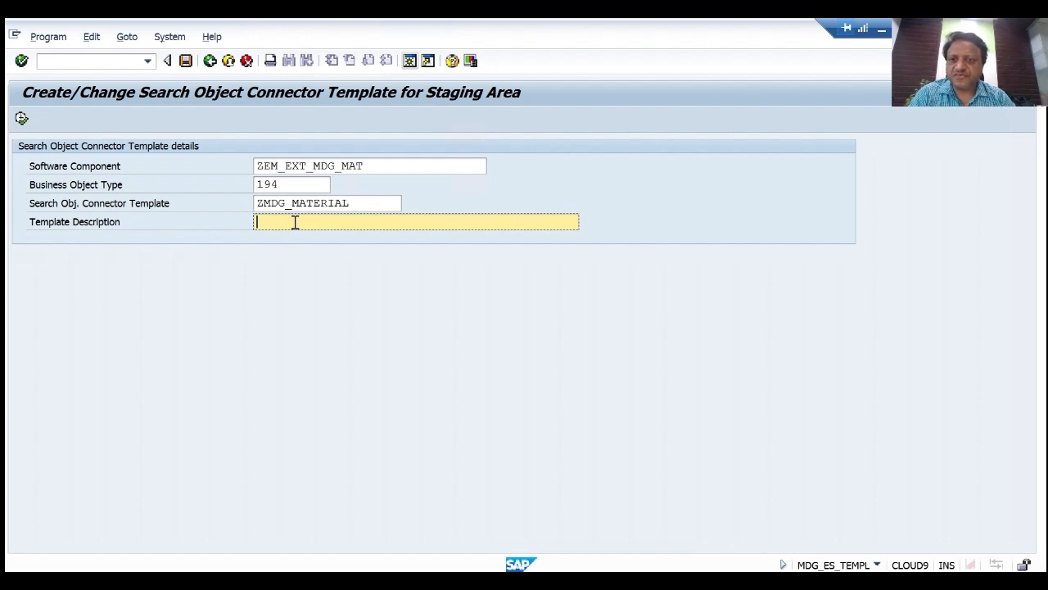
pyautogui.moveTo(359, 203); pyautogui.dragTo(254, 207)
pyautogui.hotkey('ctrl', 'c')
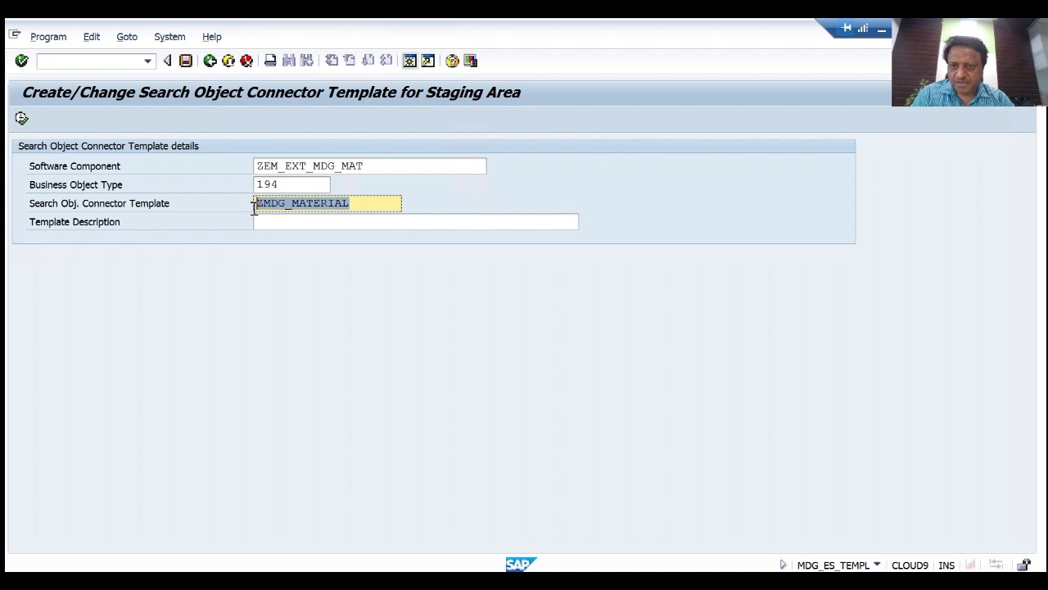
pyautogui.click(255, 205)
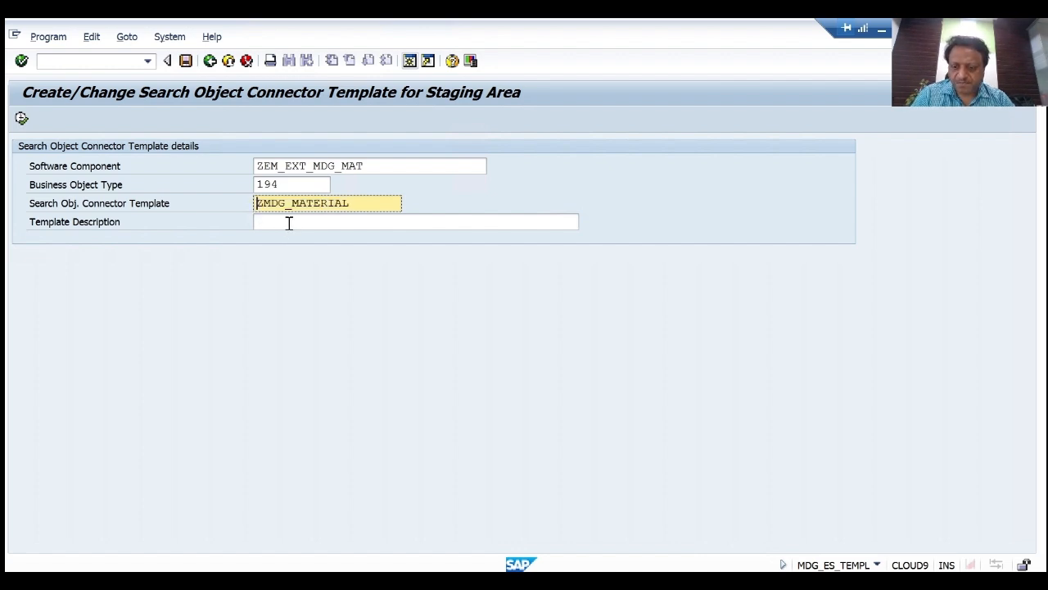
pyautogui.click(289, 223)
pyautogui.hotkey('ctrl', 'v')
pyautogui.click(286, 223)
pyautogui.press('BackSpace')
pyautogui.press('BackSpace')
pyautogui.press('BackSpace')
pyautogui.press('BackSpace')
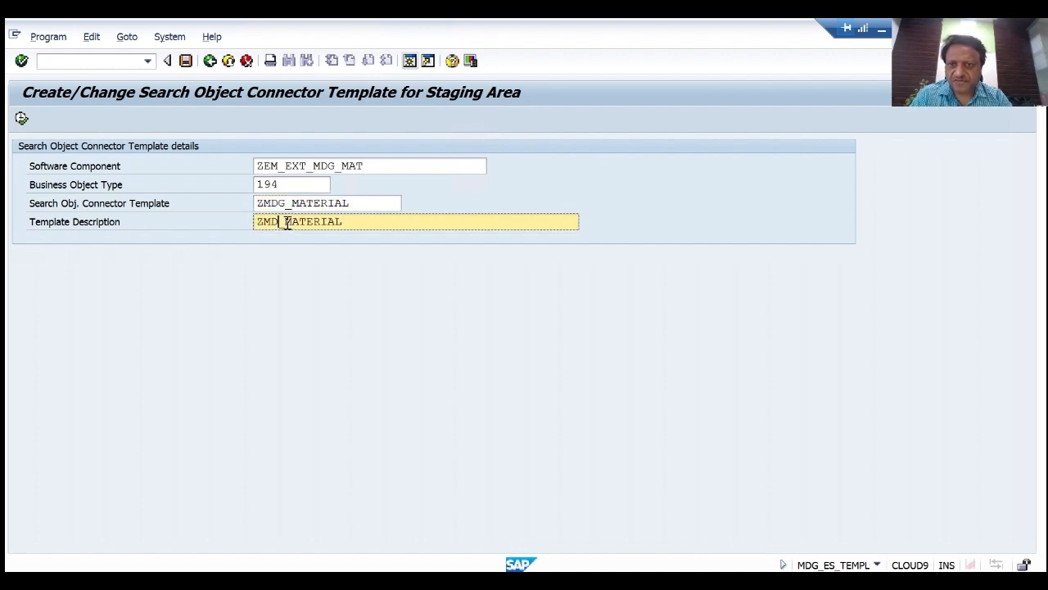
pyautogui.write('ZEXT')
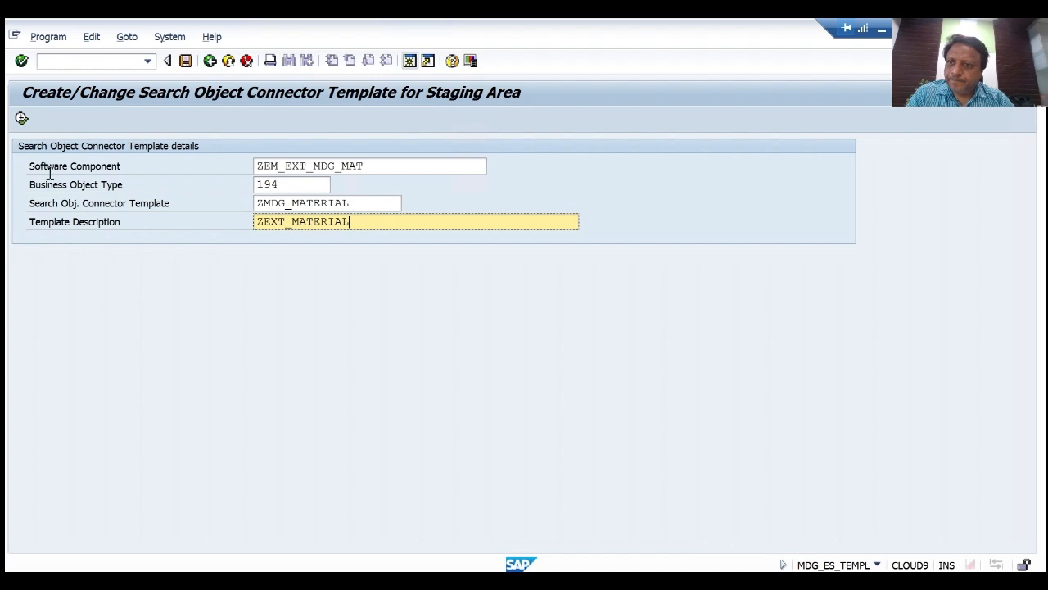
pyautogui.click(22, 119)
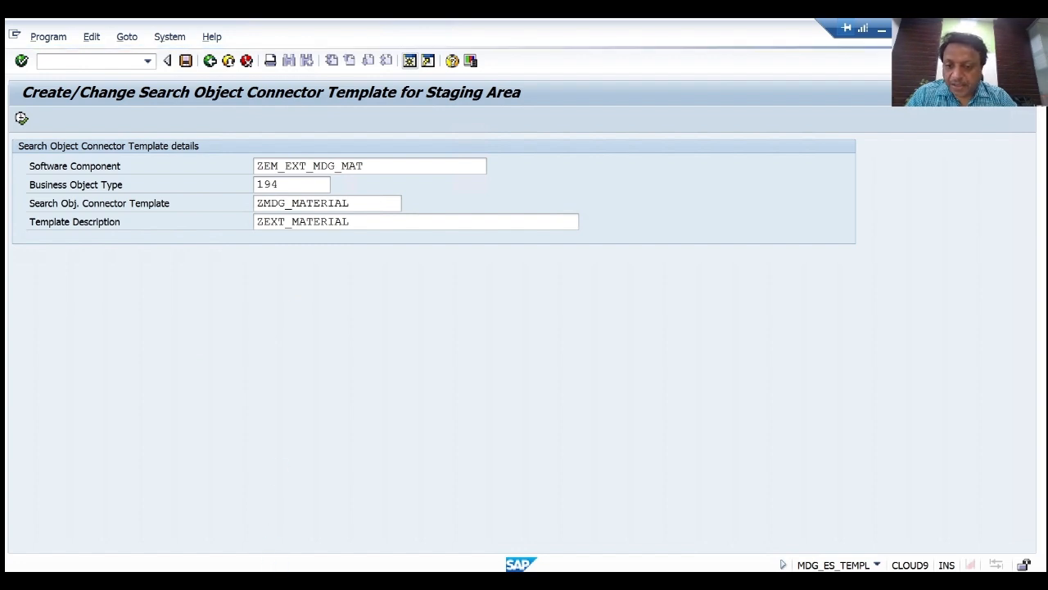
pyautogui.click(183, 529)
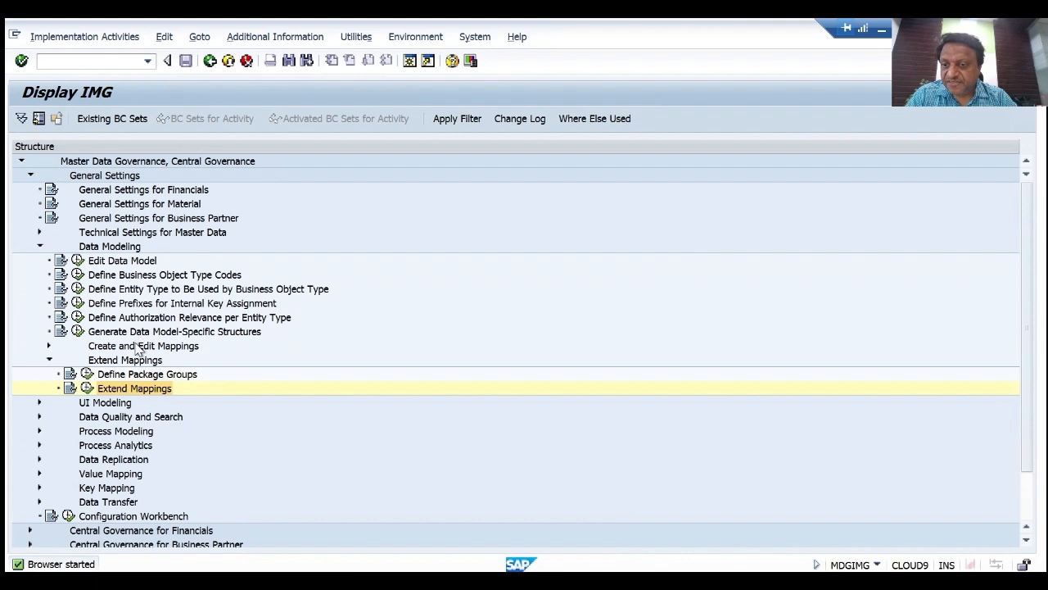
pyautogui.click(40, 247)
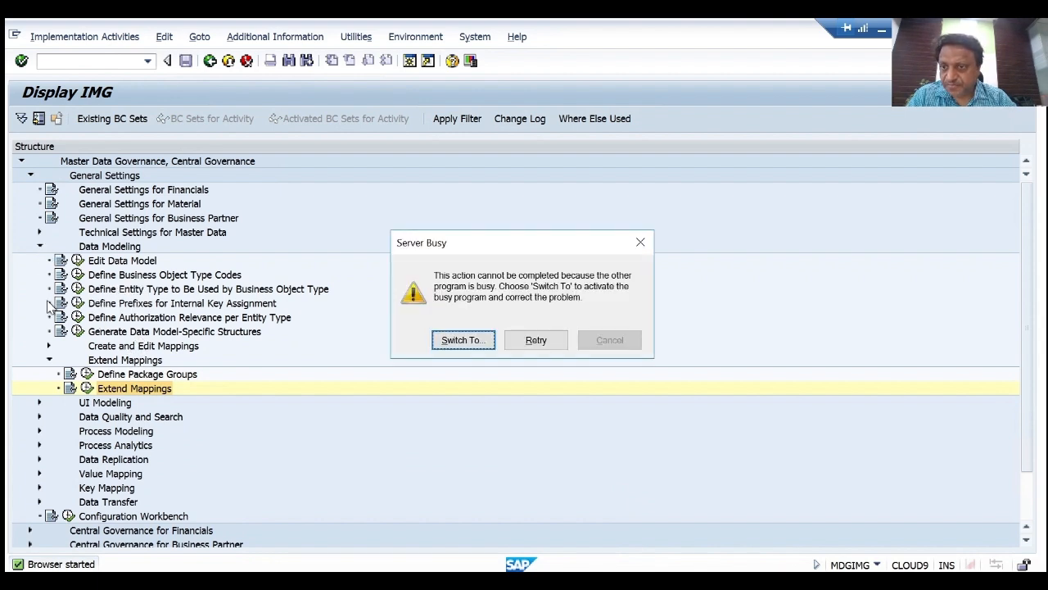
pyautogui.click(536, 340)
pyautogui.click(352, 580)
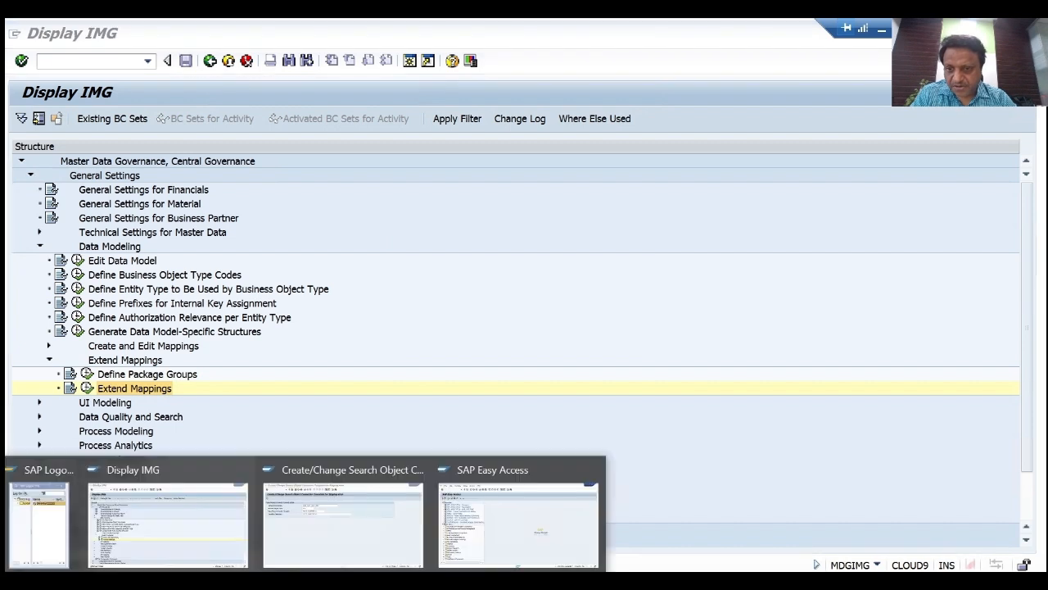
pyautogui.click(363, 516)
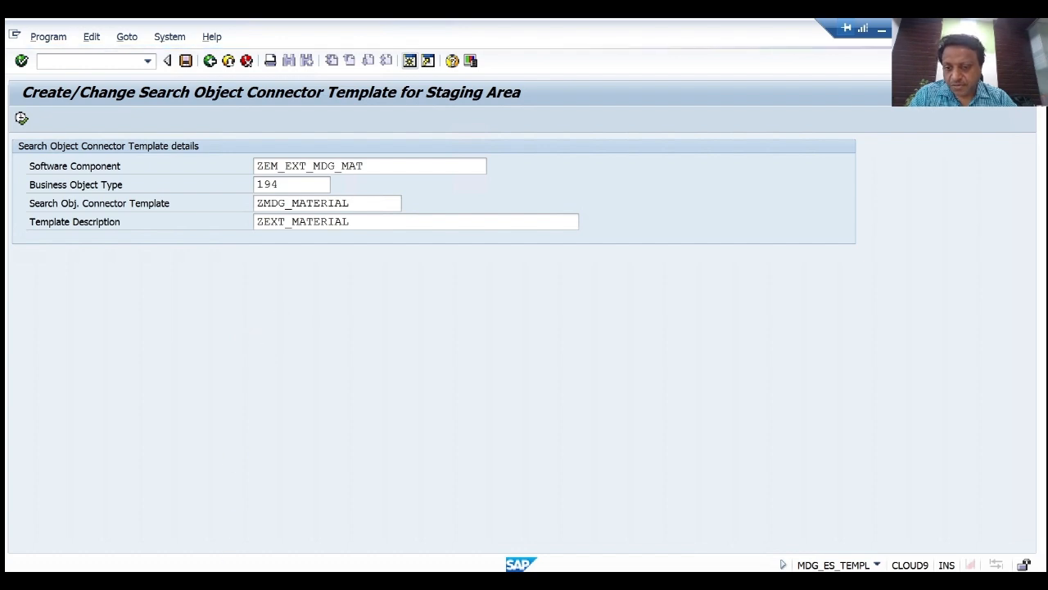
# Step: Switch to the Display IMG window and try to collapse the Data Modeling node under General Settings
pyautogui.click(197, 538)
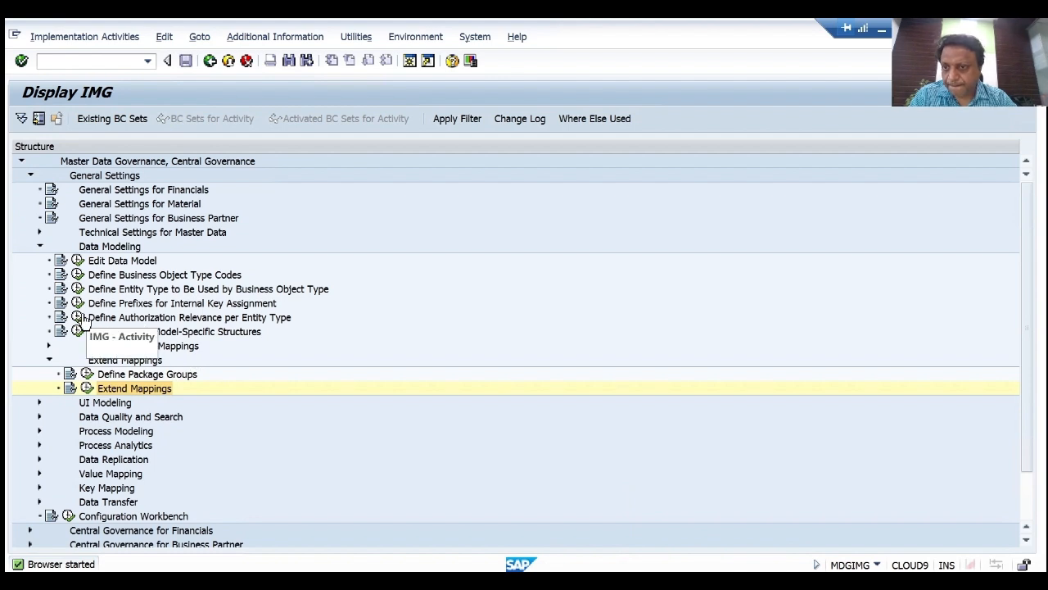
pyautogui.click(40, 247)
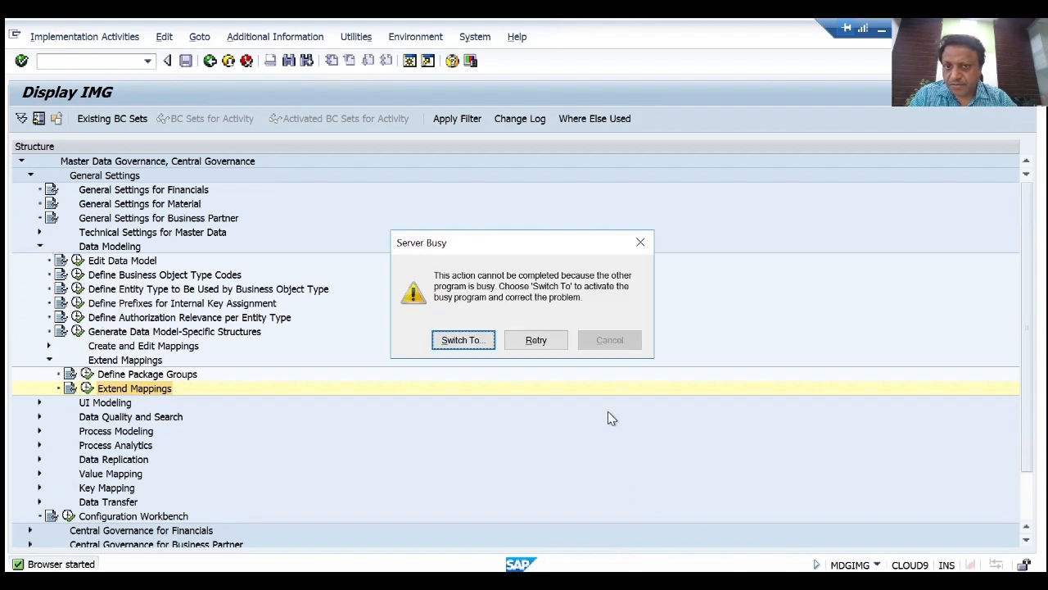